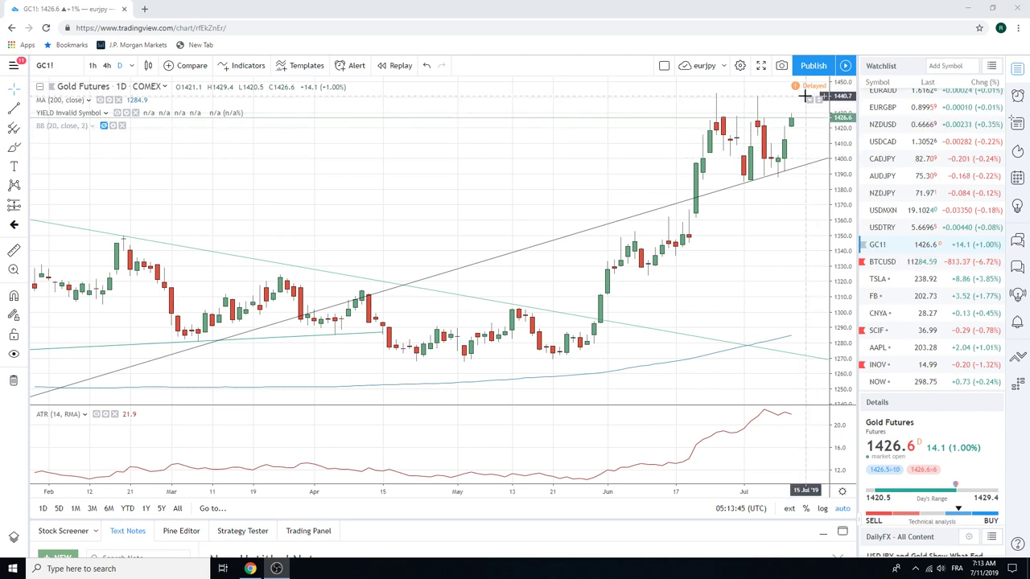
# Zoom the daily GC1! gold chart to frame November 2018 through July 2019.
pyautogui.scroll(-5, 351, 232)
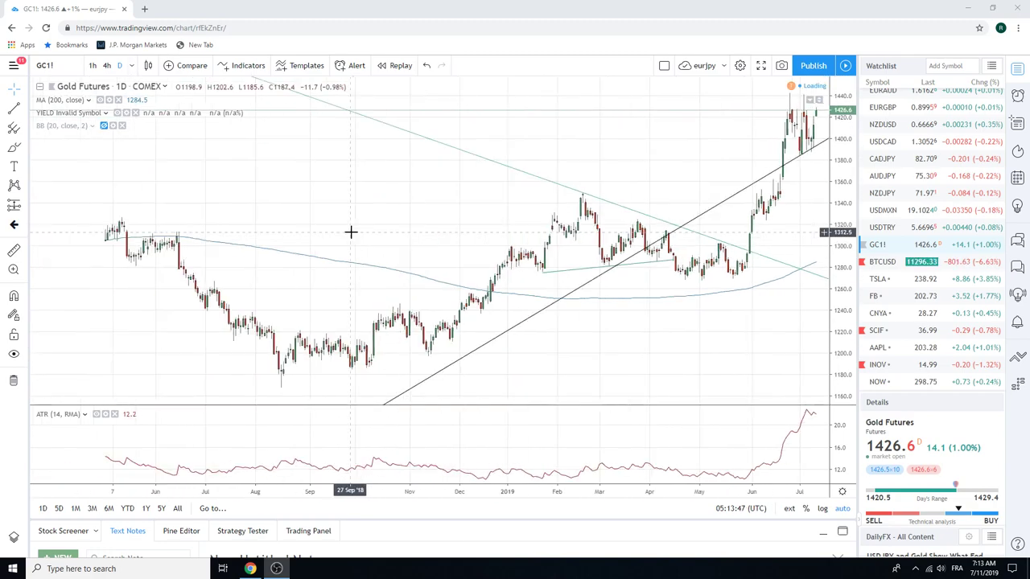
pyautogui.scroll(5, 350, 232)
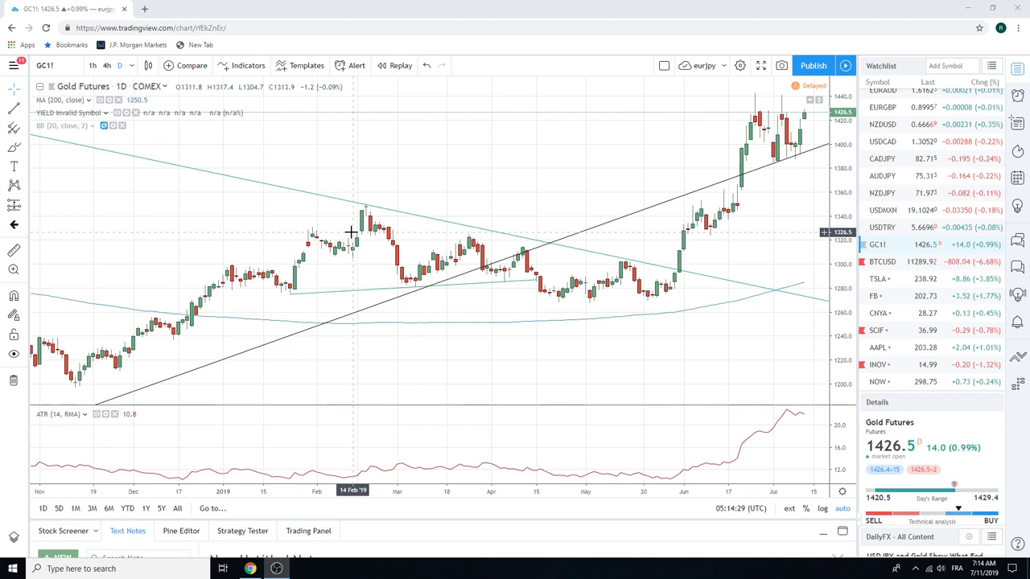
# Load EURUSD from the watchlist and set the chart to the 1-hour interval.
pyautogui.scroll(2, 914, 265)
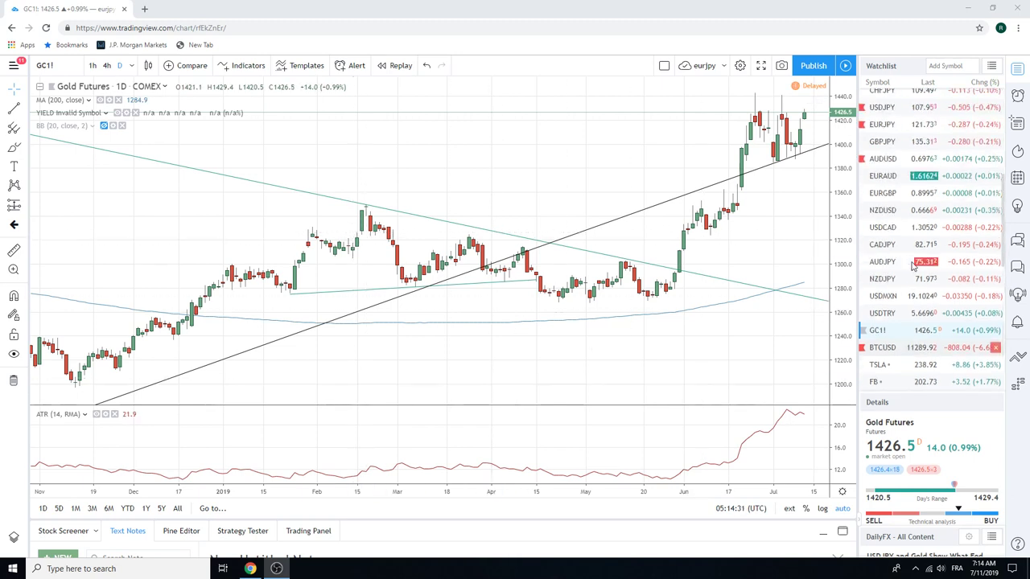
pyautogui.scroll(3, 910, 242)
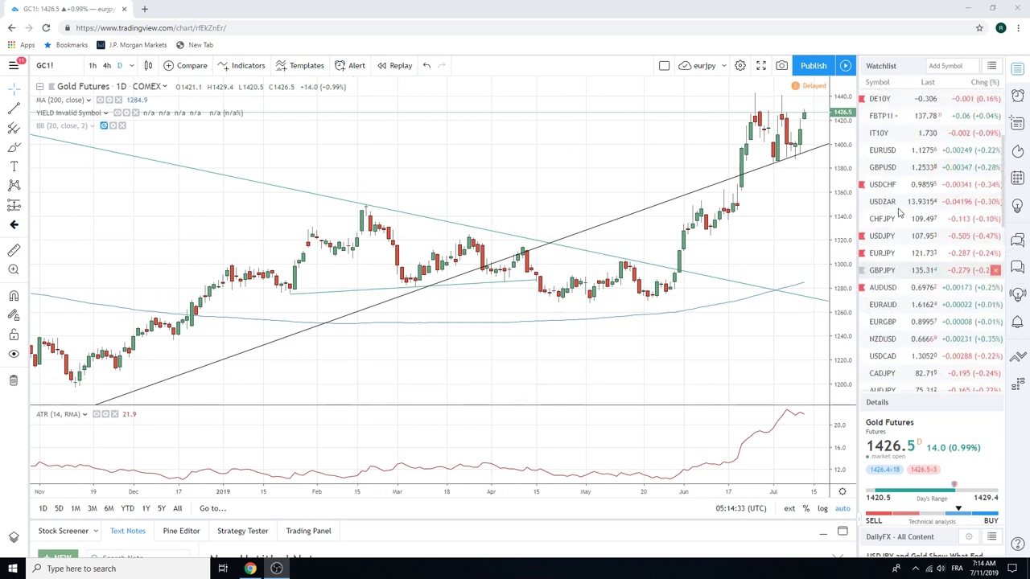
pyautogui.click(889, 151)
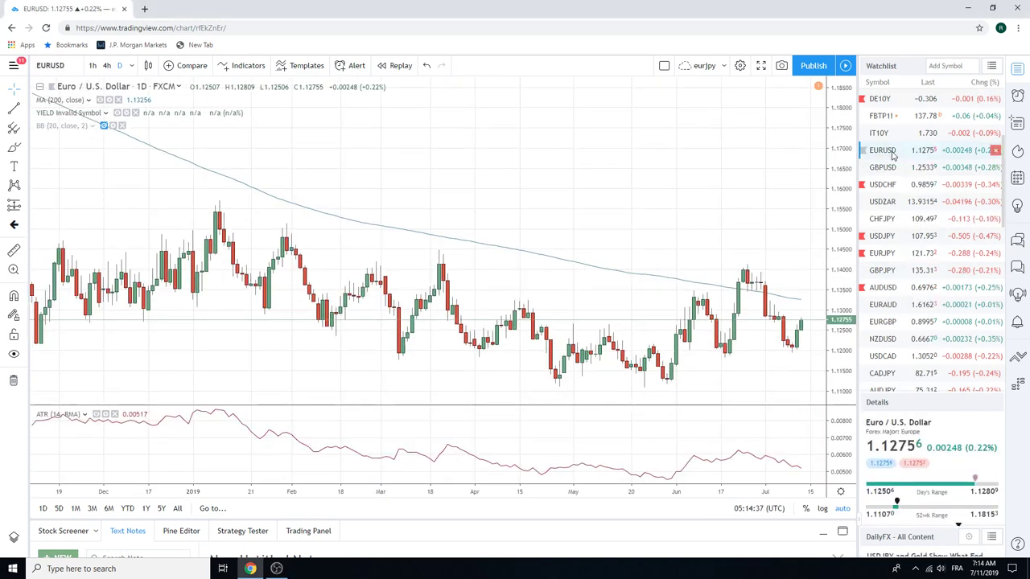
pyautogui.click(93, 65)
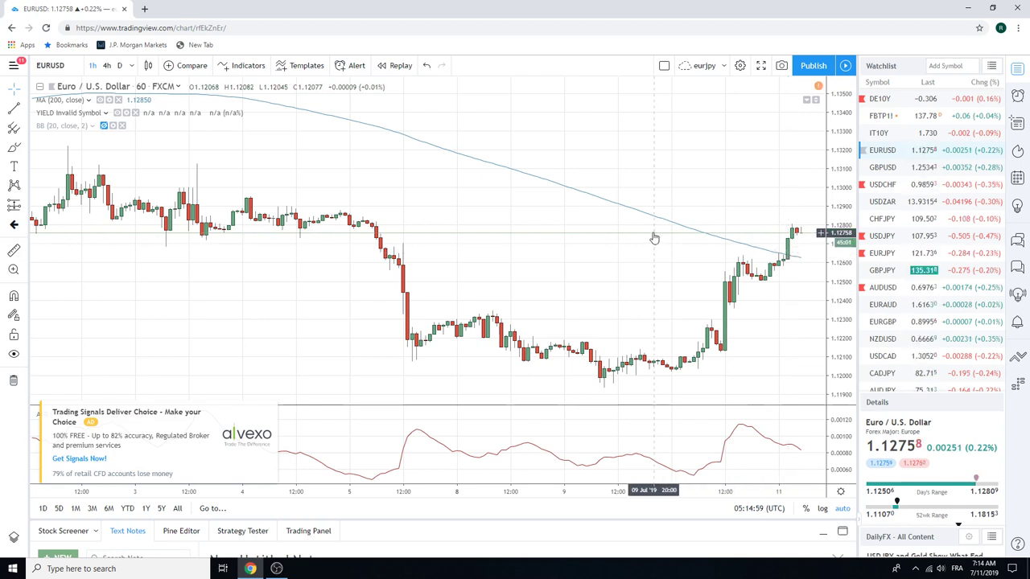
# Switch the EUR/USD chart back to the 1D daily interval.
pyautogui.write('1D')
pyautogui.press('Return')
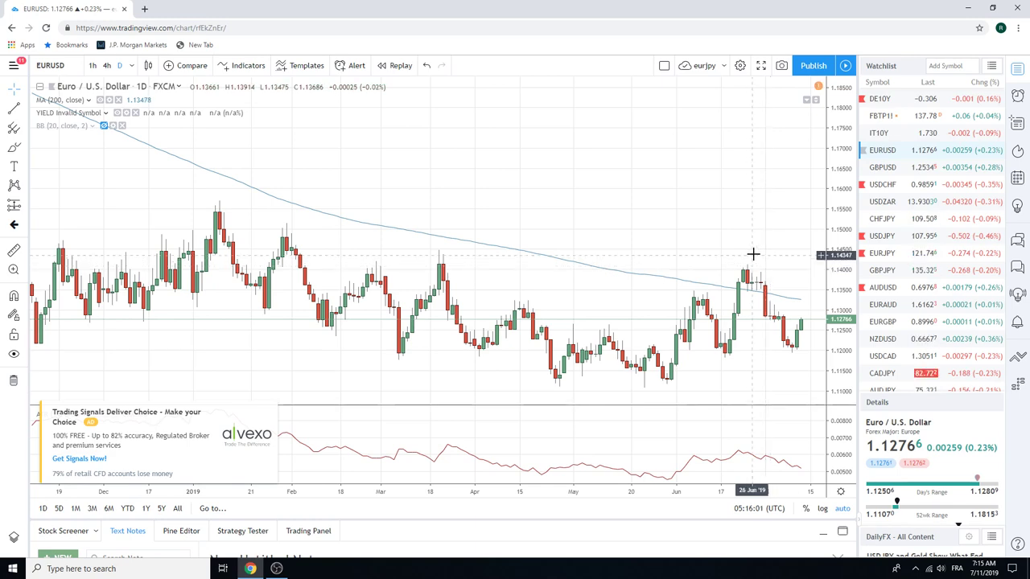
# Open the daily USDJPY chart and zoom in and out to look it over.
pyautogui.click(883, 236)
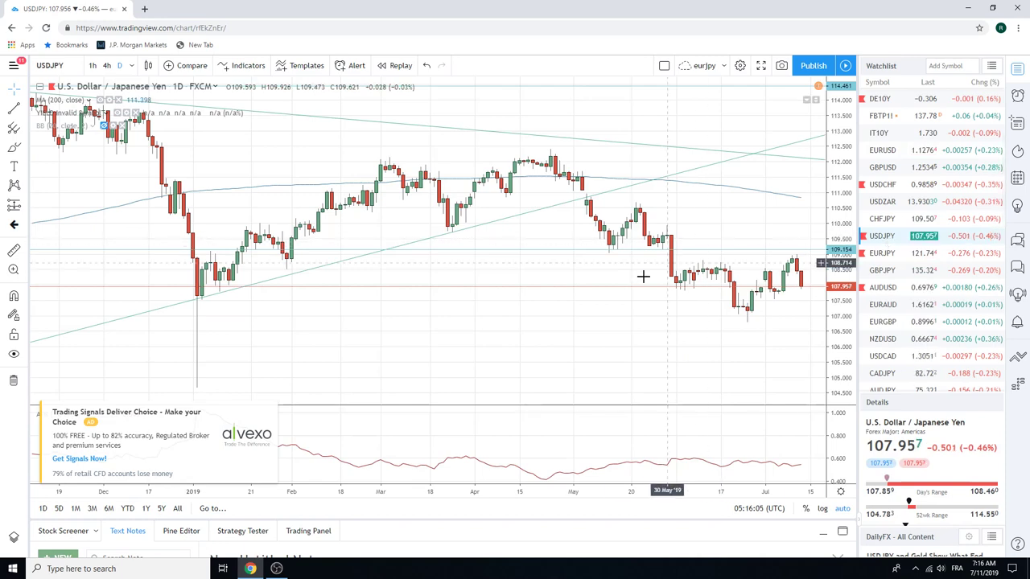
pyautogui.scroll(2, 622, 293)
pyautogui.scroll(-3, 620, 292)
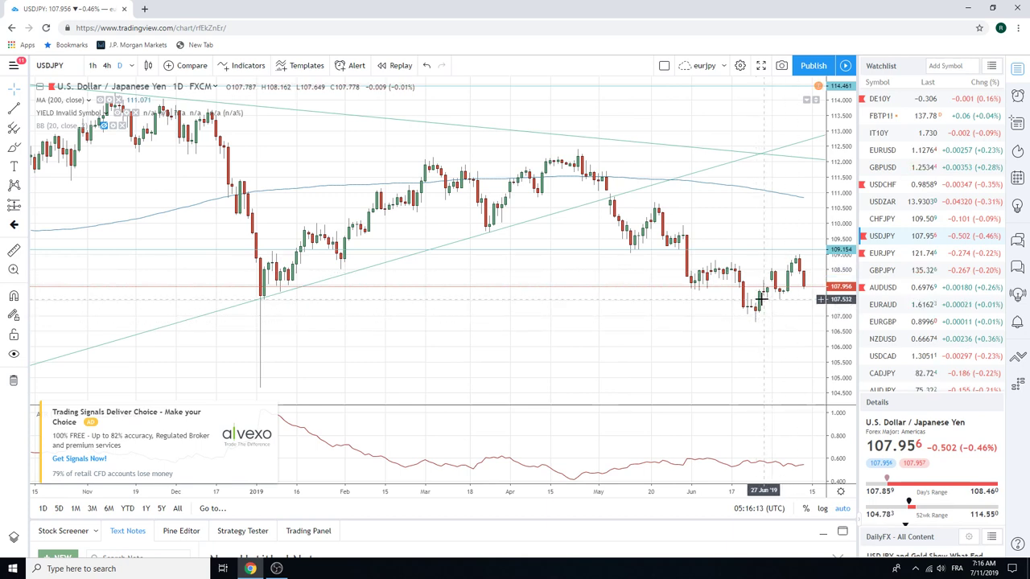
# Switch to the daily EURJPY chart, price 121.75 above its rising trendline.
pyautogui.click(885, 253)
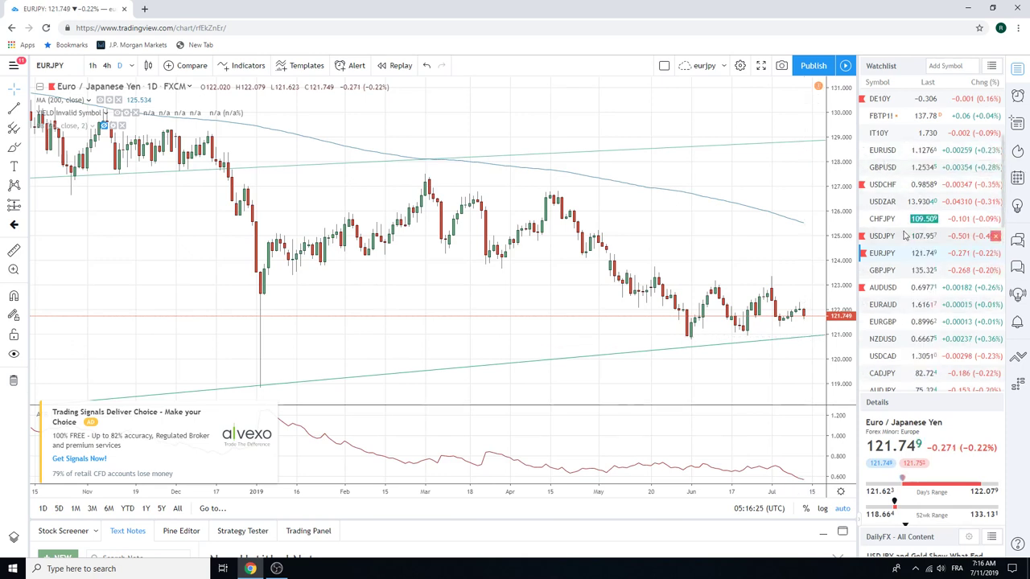
pyautogui.scroll(2, 917, 273)
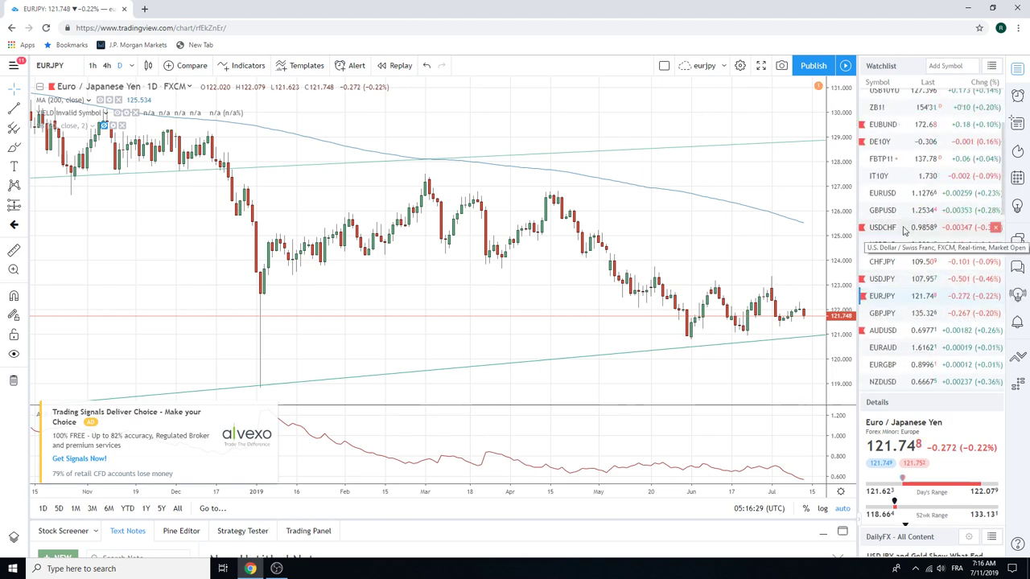
pyautogui.scroll(-10, 903, 231)
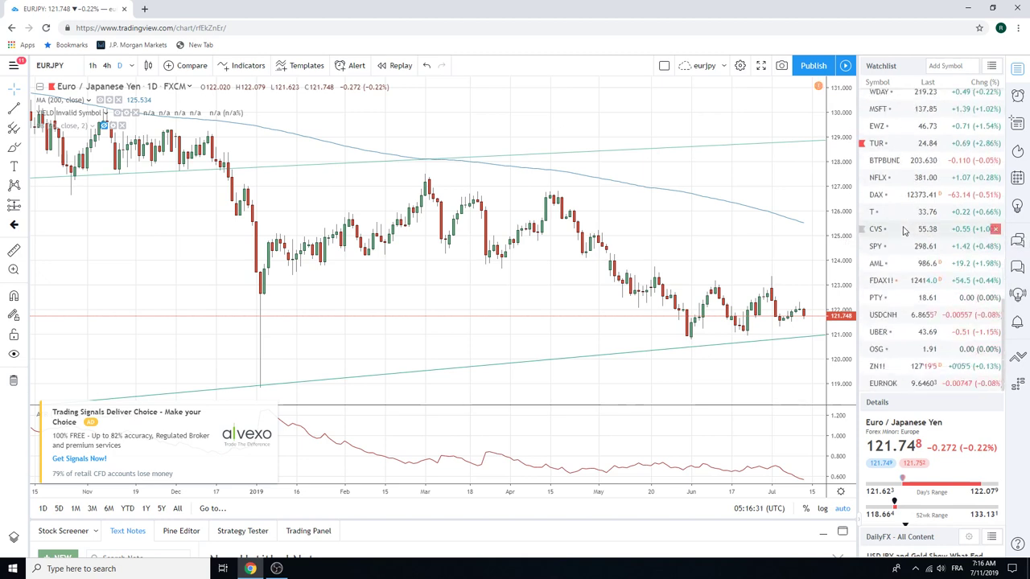
# Load the daily ZN1! 10 Year T-Note Futures chart, trading at 127'19'5.
pyautogui.click(900, 367)
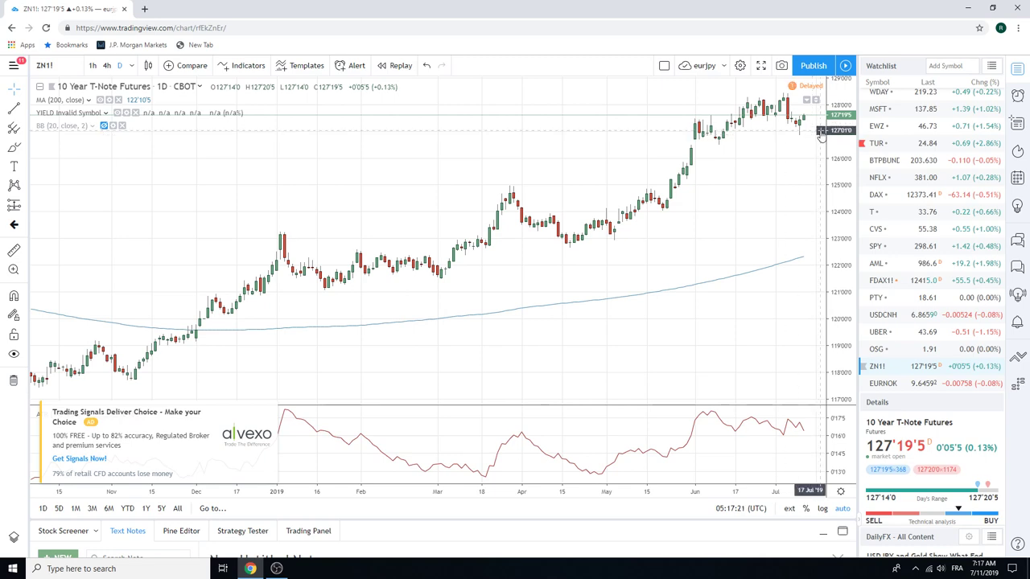
pyautogui.scroll(-8, 913, 222)
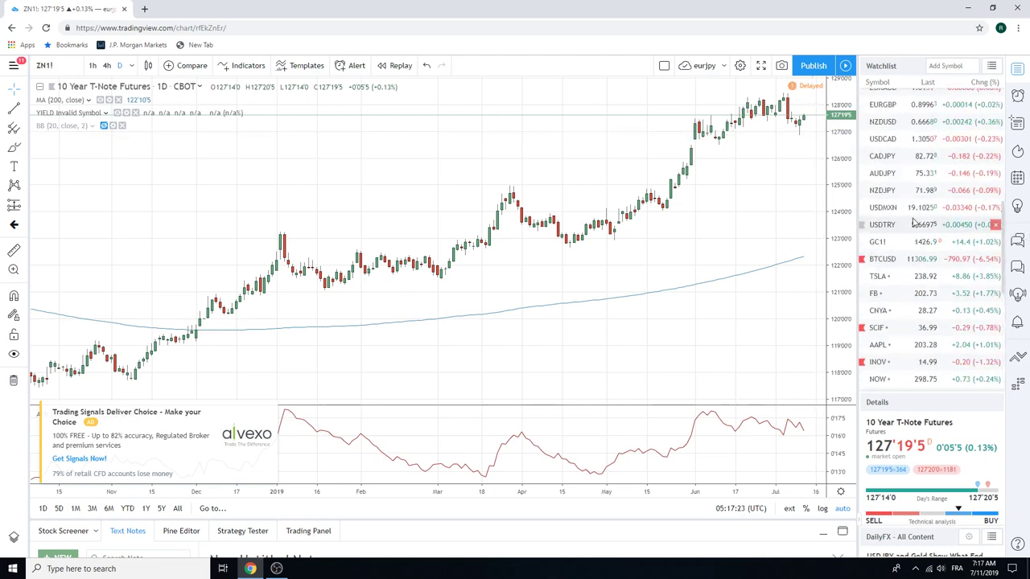
pyautogui.scroll(5, 913, 222)
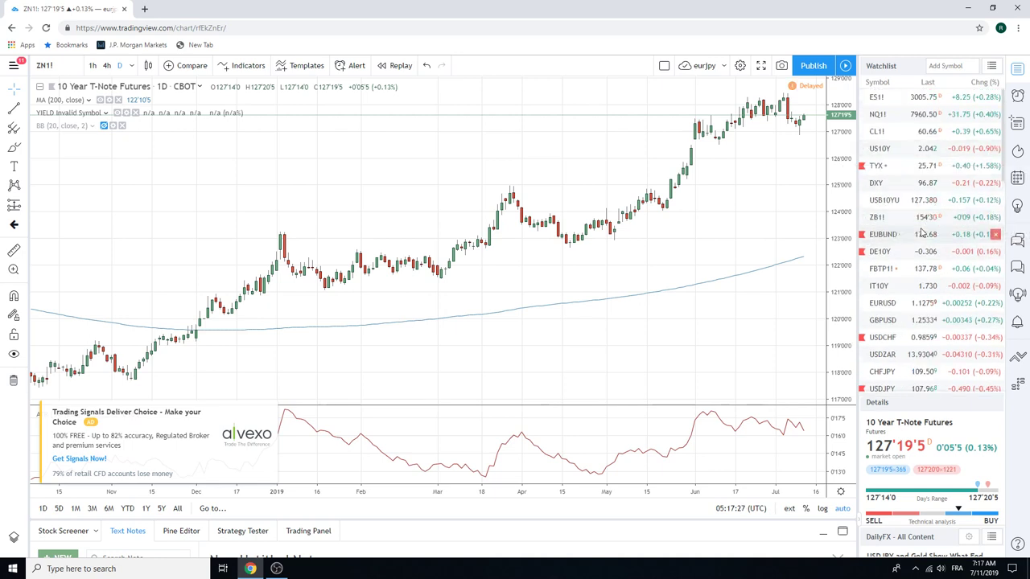
# Look over the zoomed US10Y yield chart, then load the daily ES1! chart.
pyautogui.click(879, 149)
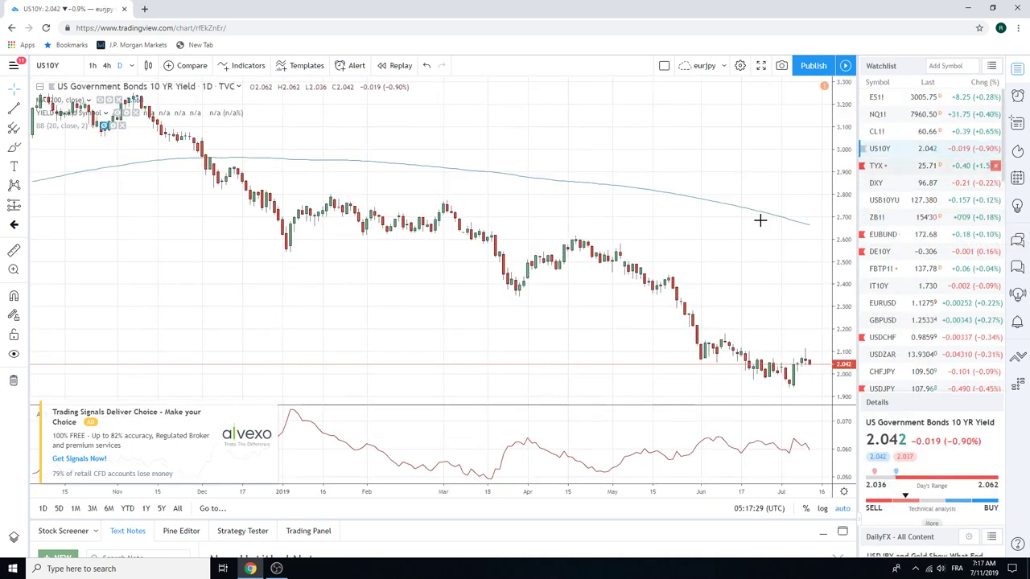
pyautogui.scroll(3, 660, 412)
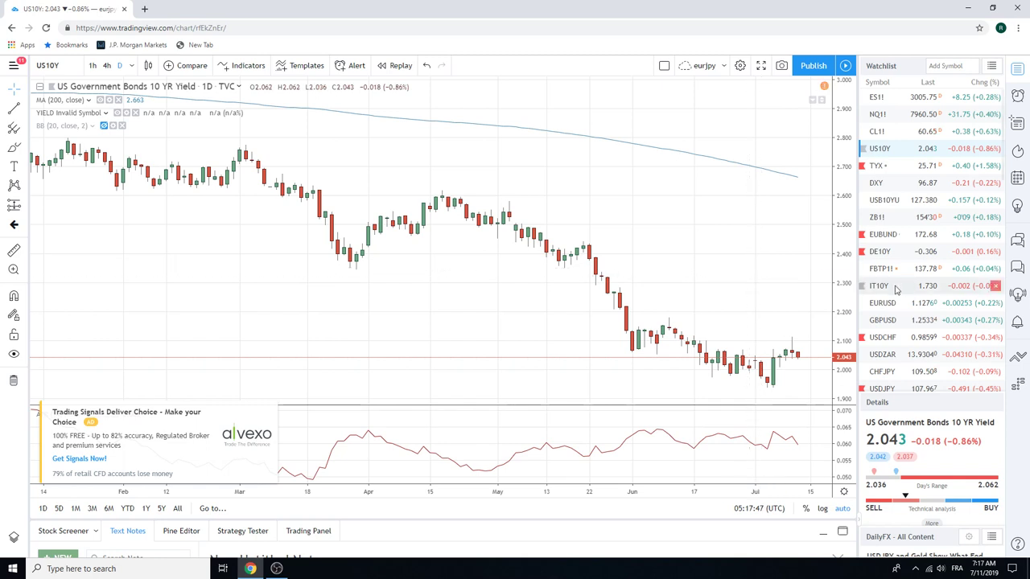
pyautogui.click(893, 98)
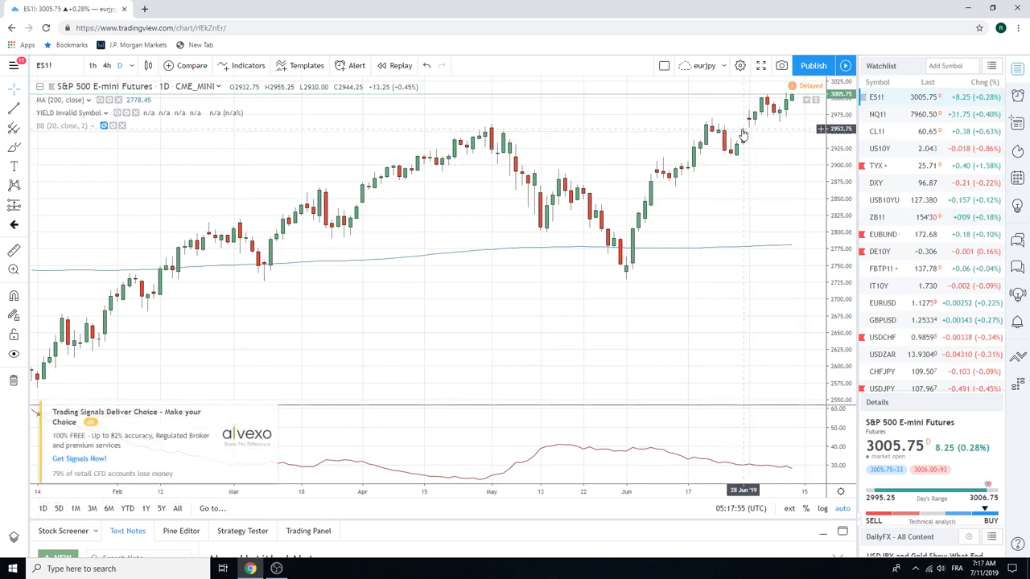
# Close the Trading Signals ad and zoom the ES1! time axis out to Nov–Jul.
pyautogui.click(273, 409)
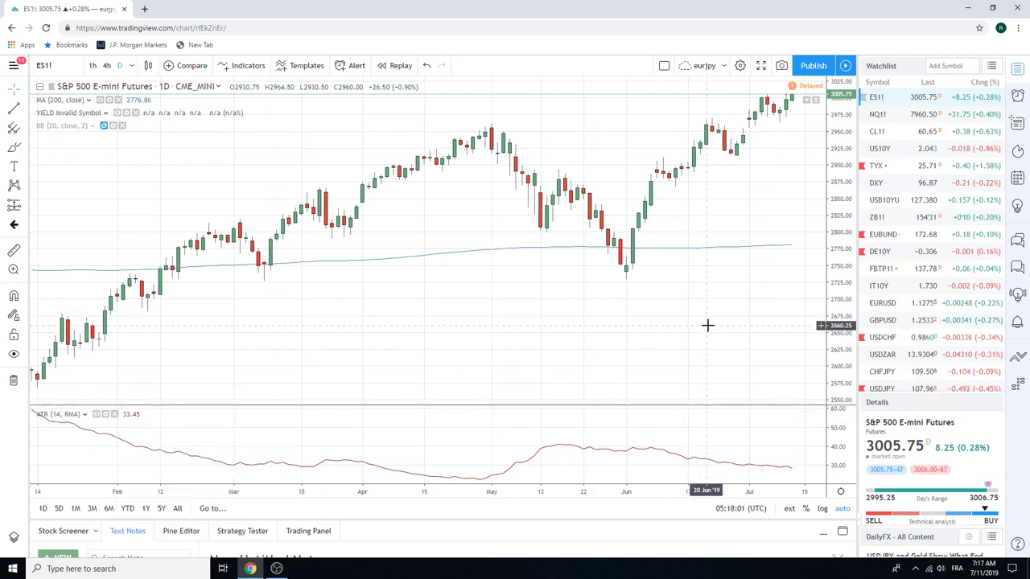
pyautogui.scroll(-2, 708, 325)
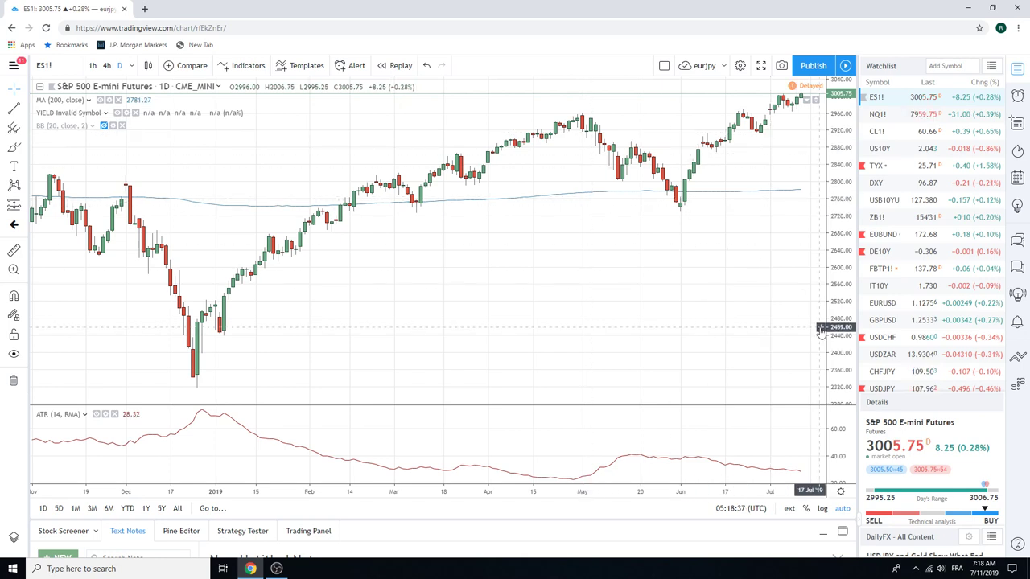
# Switch to the daily USDZAR chart and scroll the watchlist down to more symbols.
pyautogui.click(883, 354)
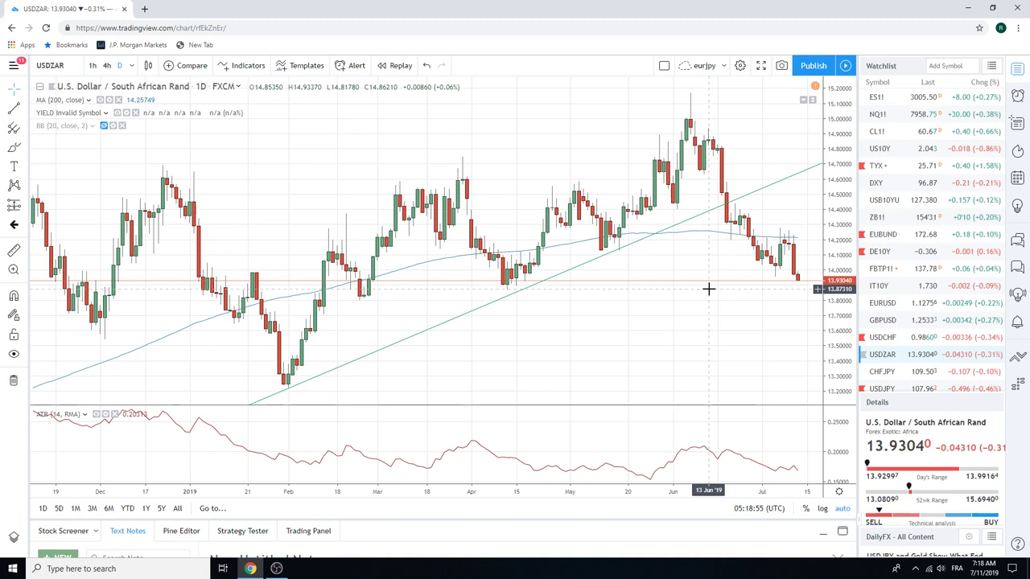
pyautogui.scroll(-1, 904, 256)
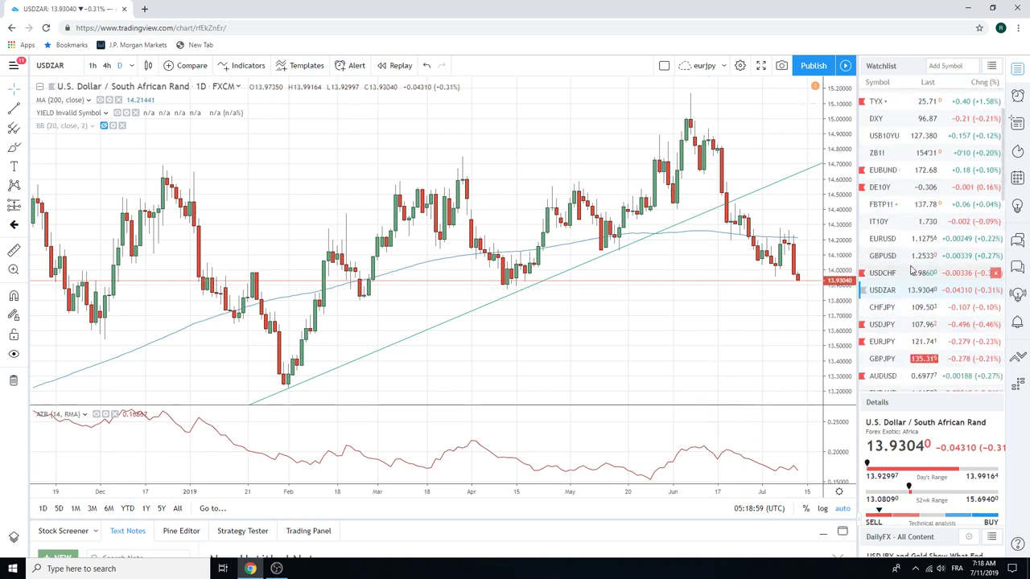
pyautogui.scroll(-1, 913, 269)
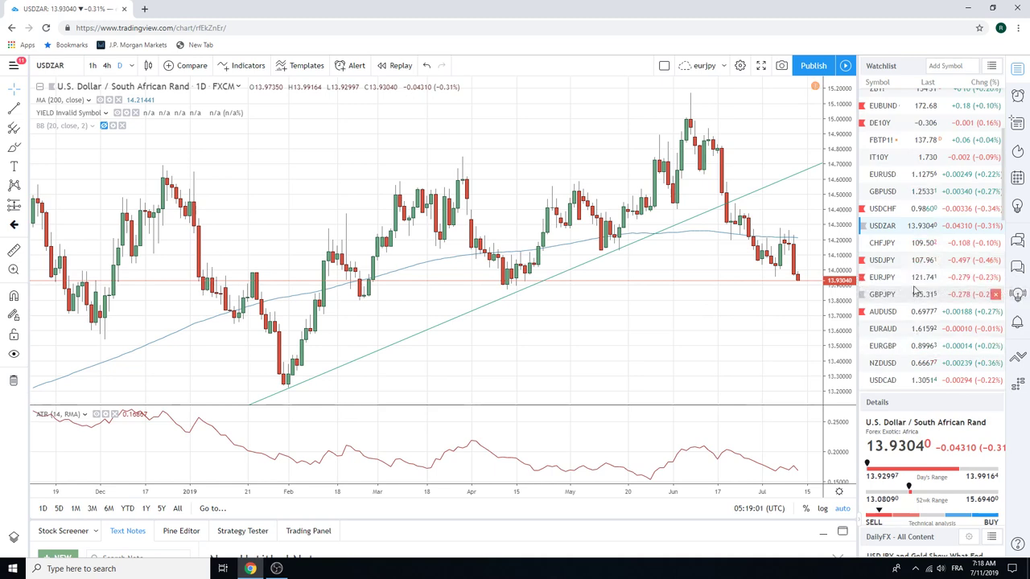
pyautogui.scroll(-1, 914, 282)
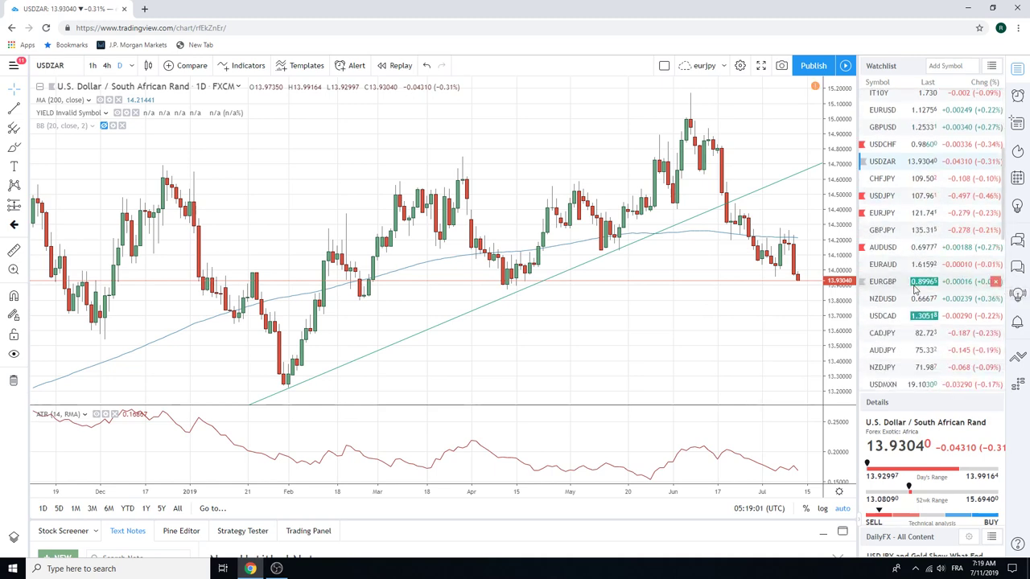
# Load the daily USDMXN chart, zoom out to October, and scroll the watchlist down.
pyautogui.click(885, 385)
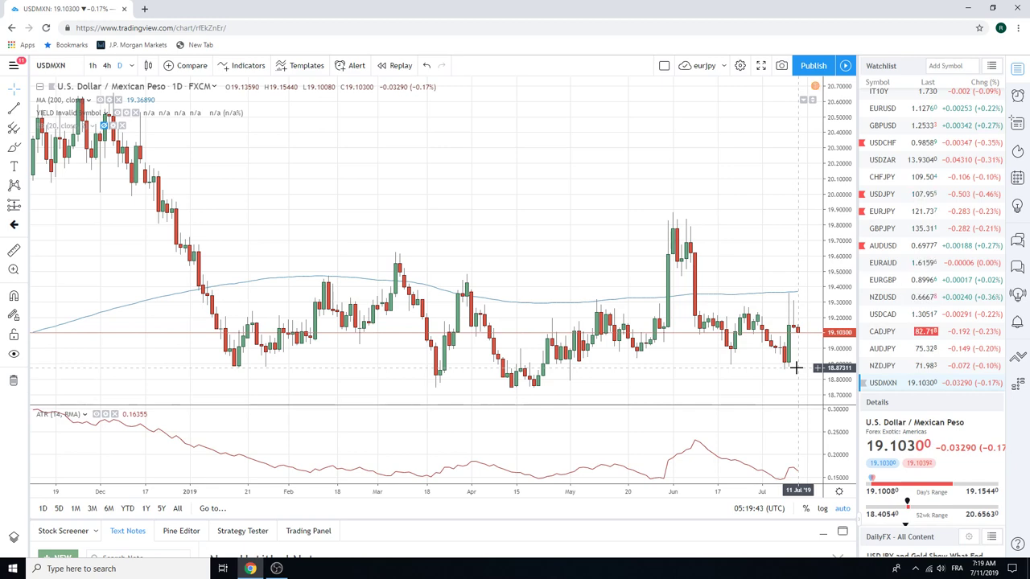
pyautogui.scroll(-2, 795, 367)
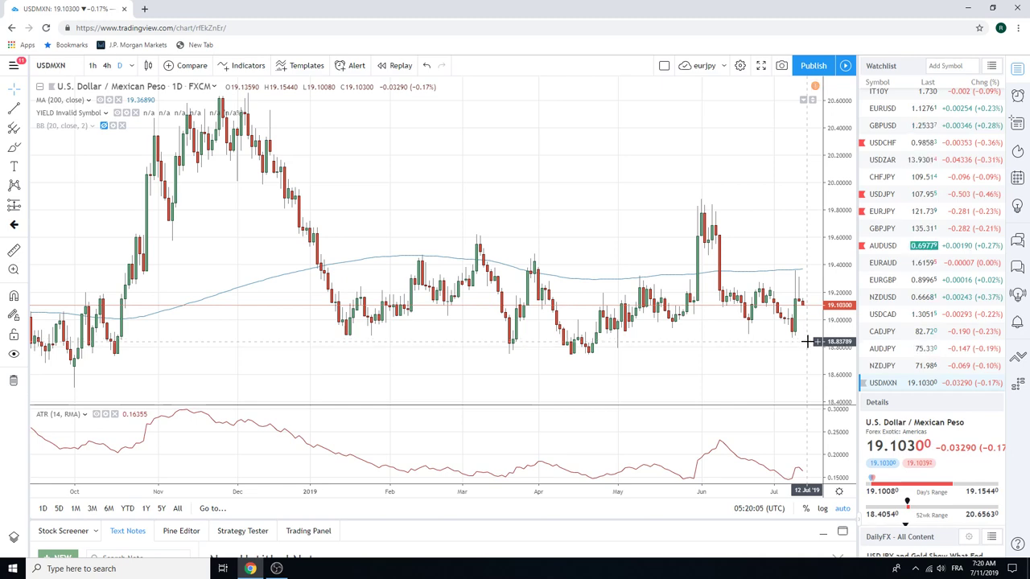
pyautogui.scroll(-3, 915, 304)
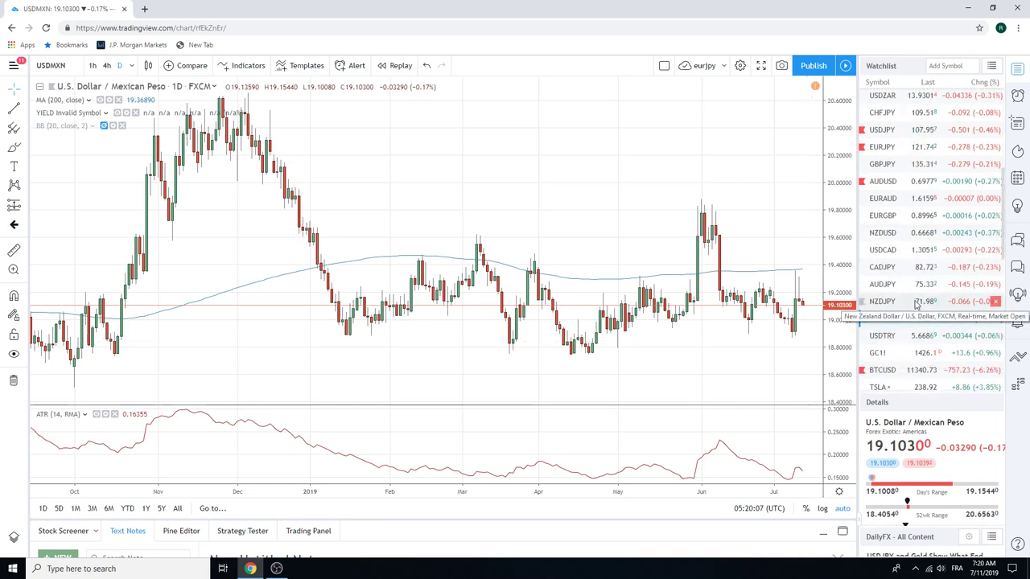
# Switch to GC1! and zoom the daily chart to roughly January–July.
pyautogui.click(885, 353)
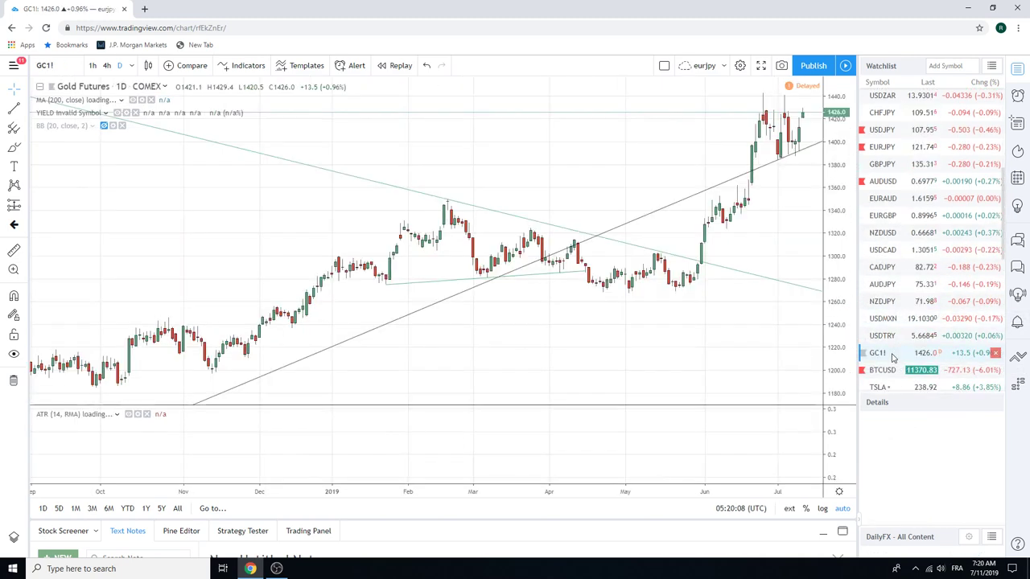
pyautogui.scroll(5, 620, 296)
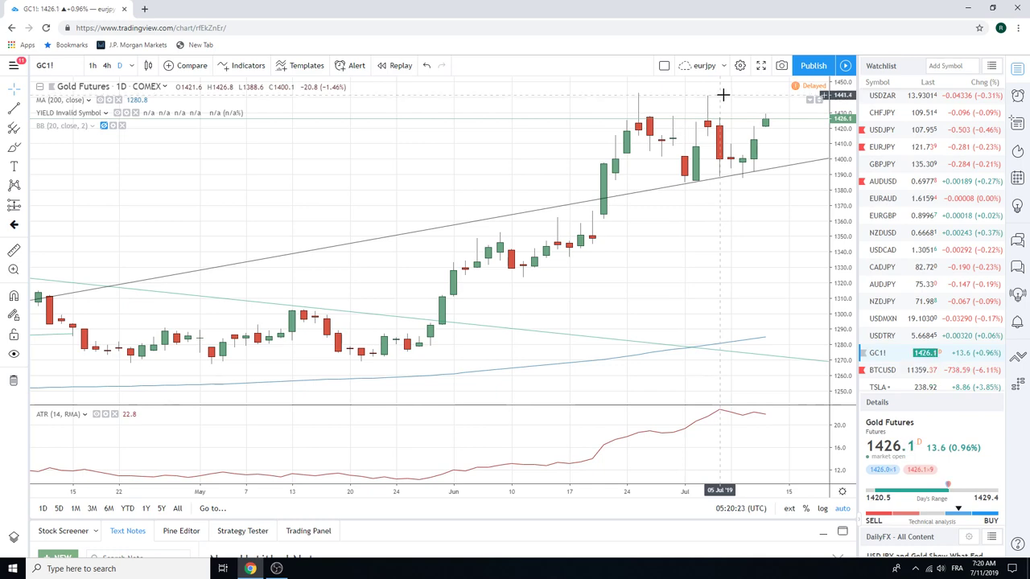
pyautogui.scroll(-3, 710, 215)
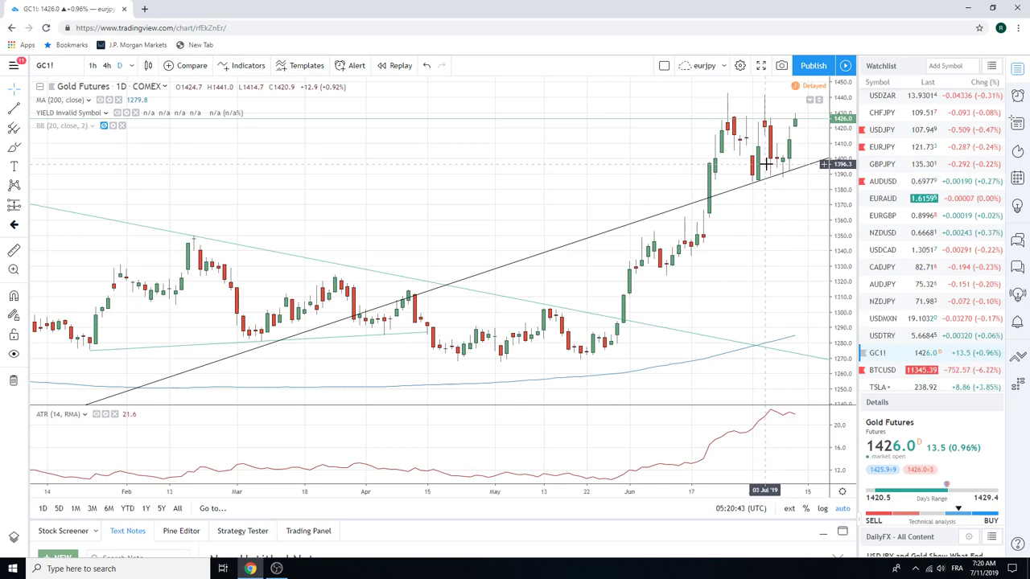
pyautogui.scroll(-2, 766, 163)
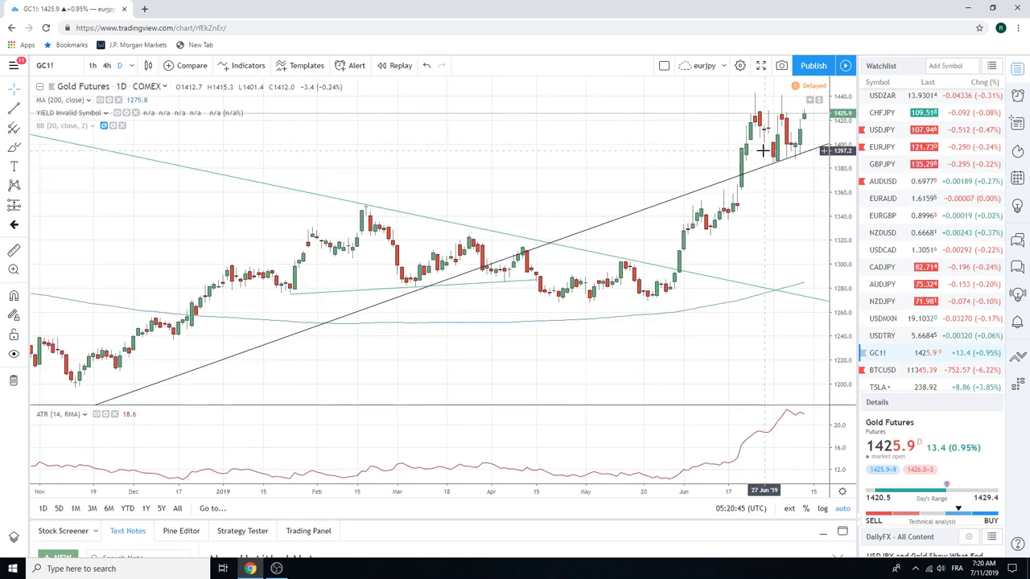
pyautogui.scroll(2, 764, 151)
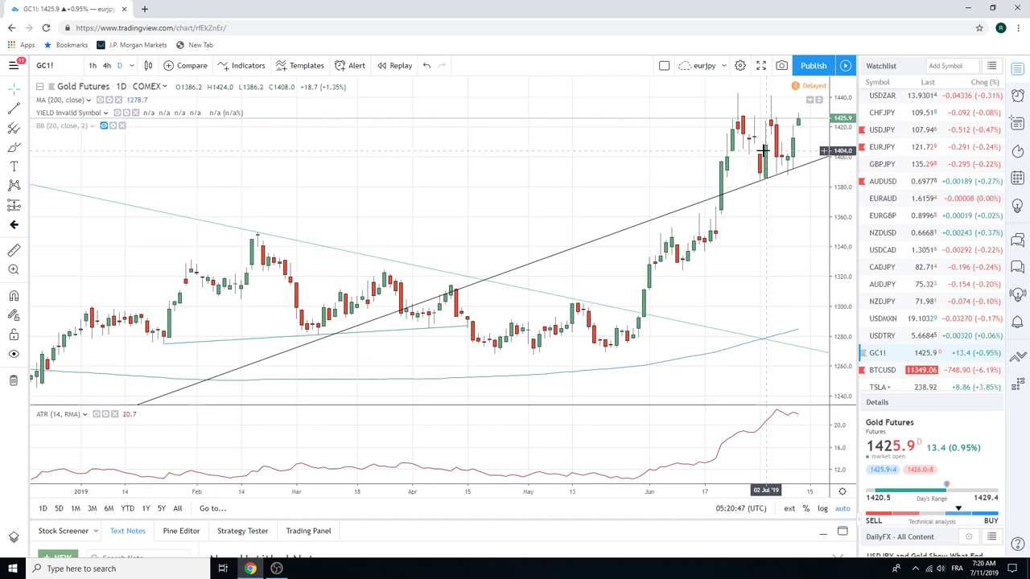
pyautogui.scroll(1, 895, 232)
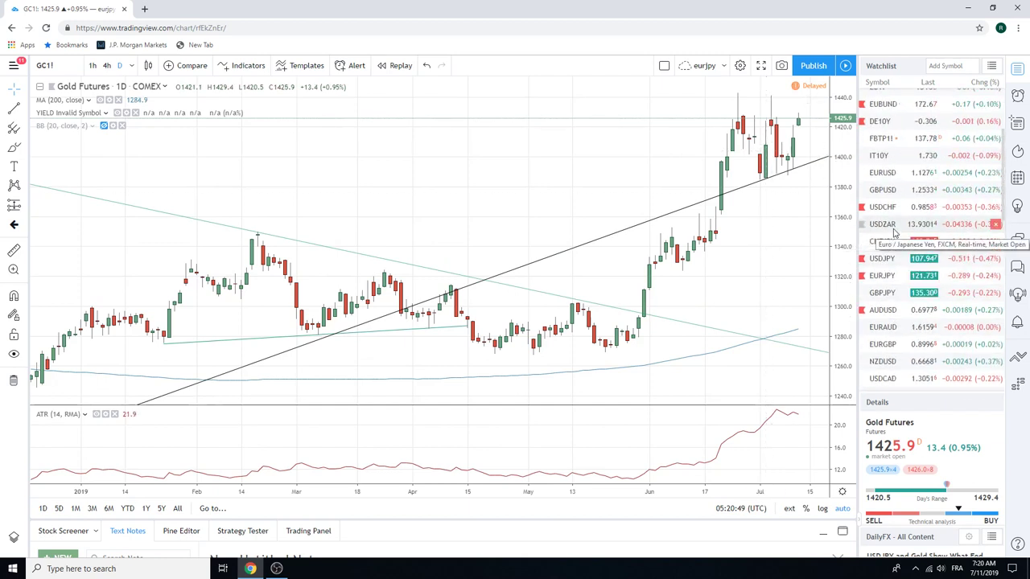
pyautogui.scroll(-1, 905, 233)
pyautogui.scroll(1, 916, 234)
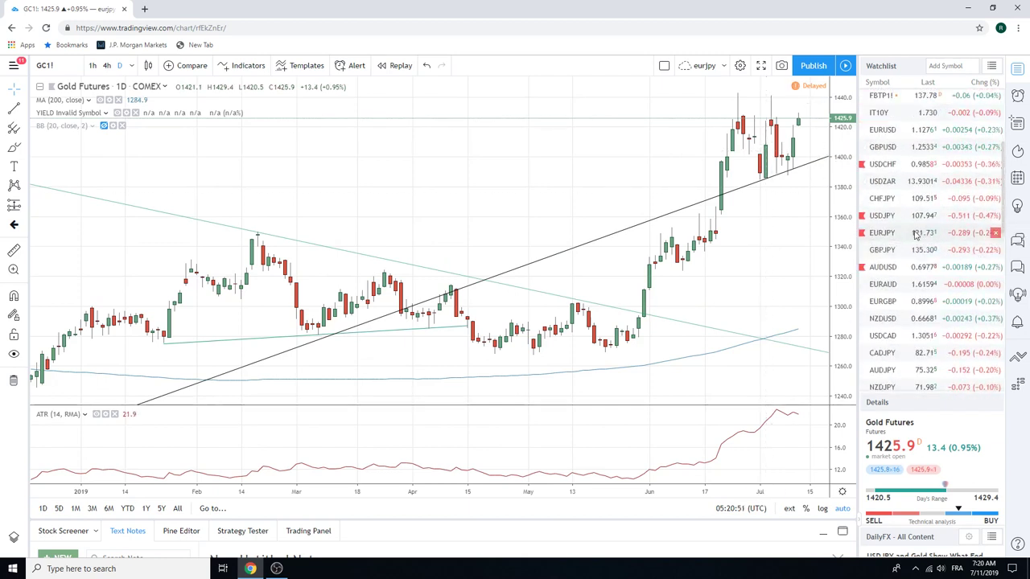